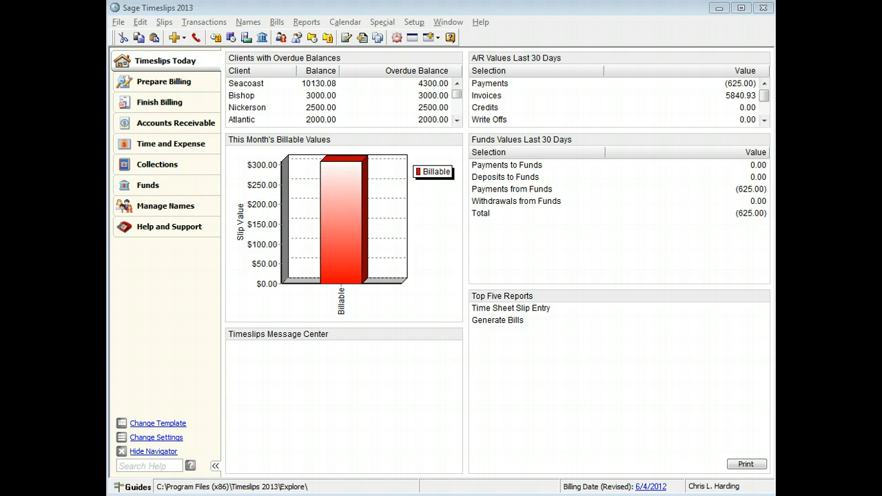
Open the client information record for Harper Engineering from the client list.
click(204, 212)
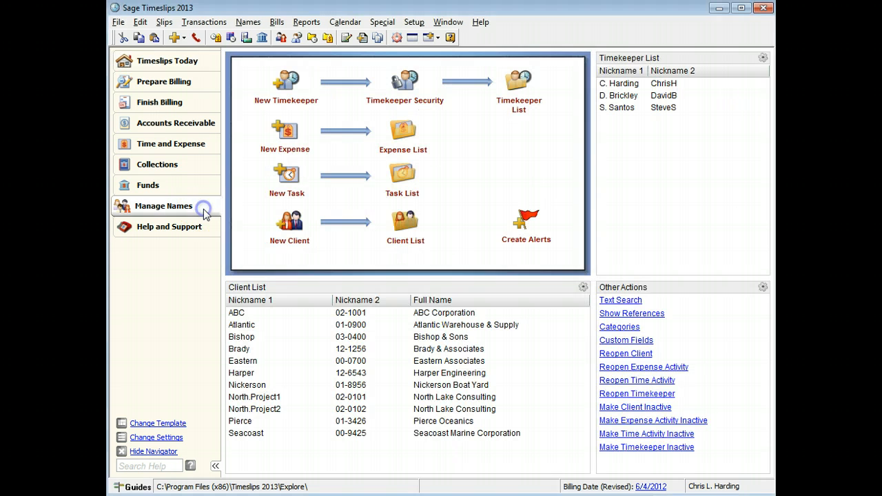
click(403, 224)
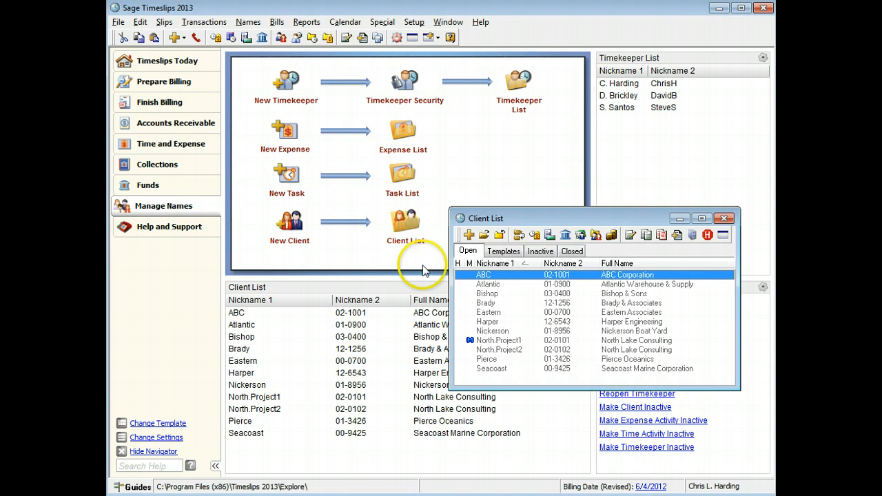
click(483, 321)
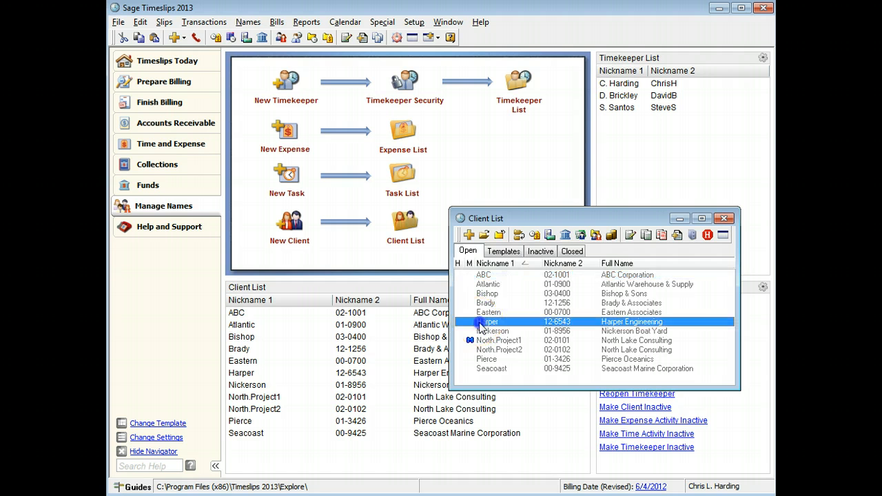
click(483, 234)
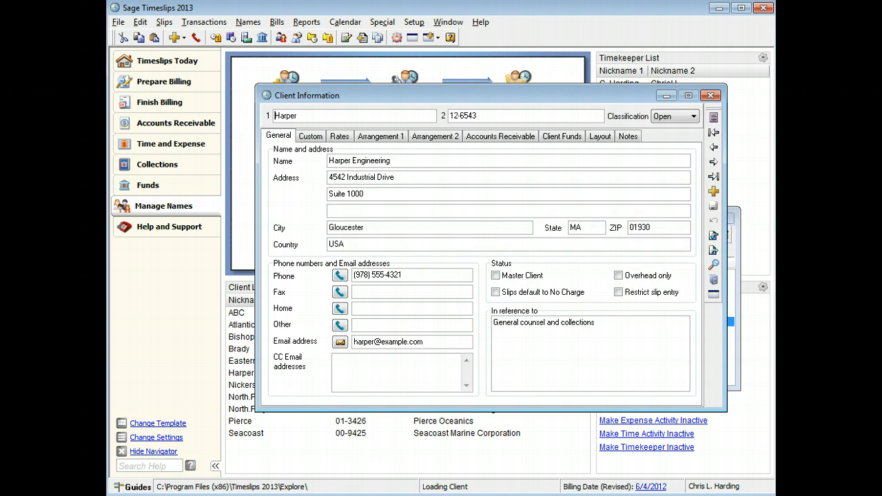
click(177, 336)
Review Harper's billing arrangements, tax and interest settings, and bill layout choices, then close the client record and client list.
click(397, 138)
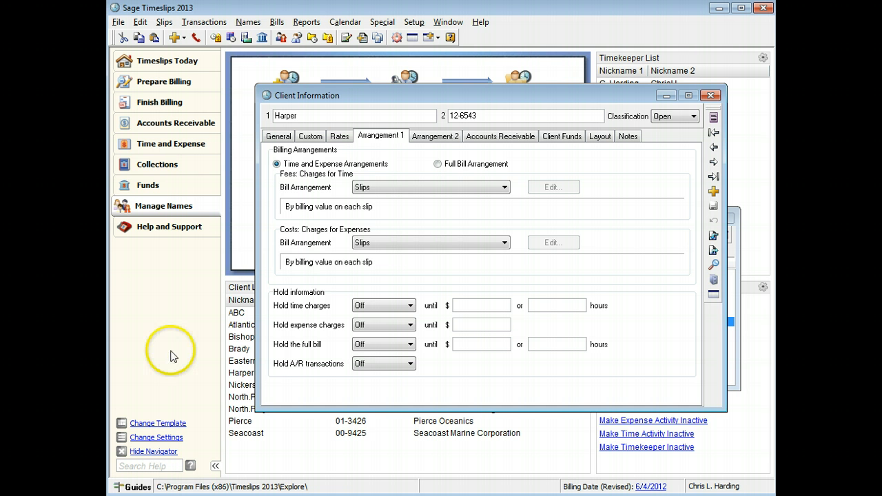
click(420, 138)
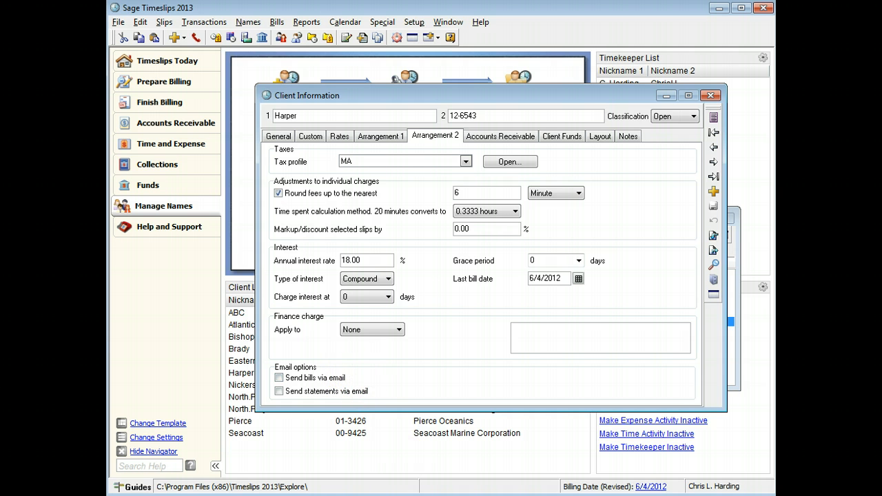
click(601, 137)
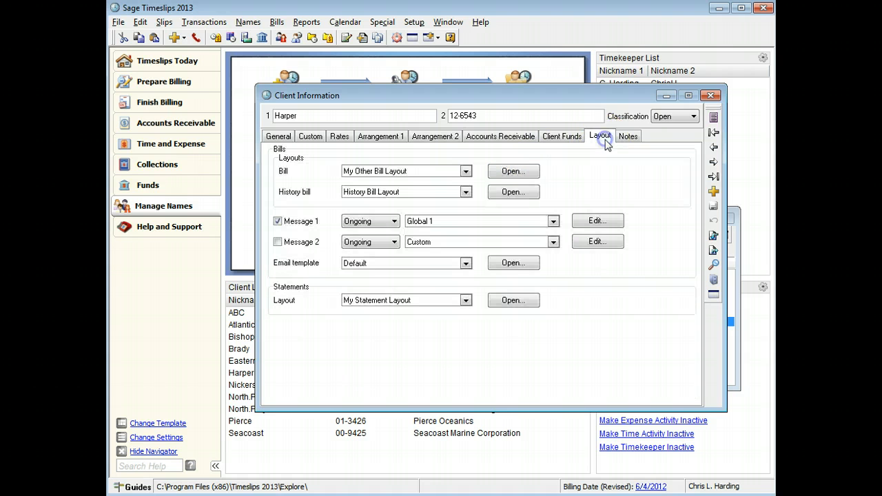
click(467, 174)
click(467, 172)
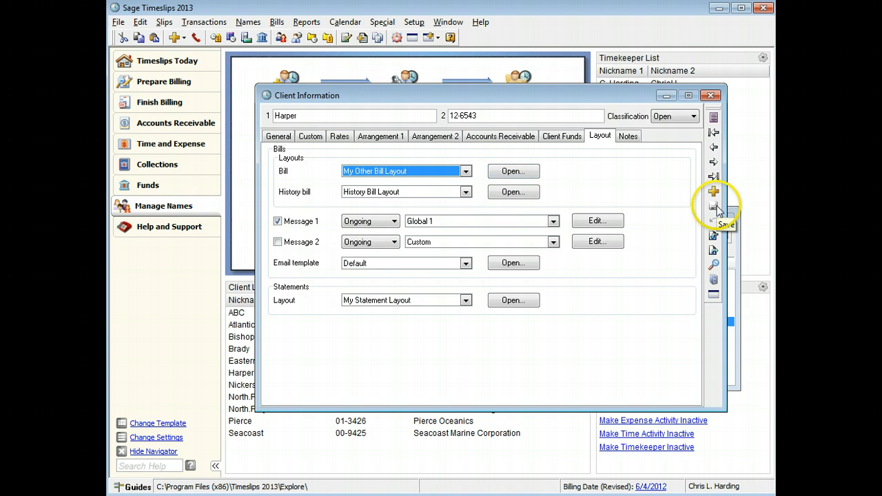
click(710, 97)
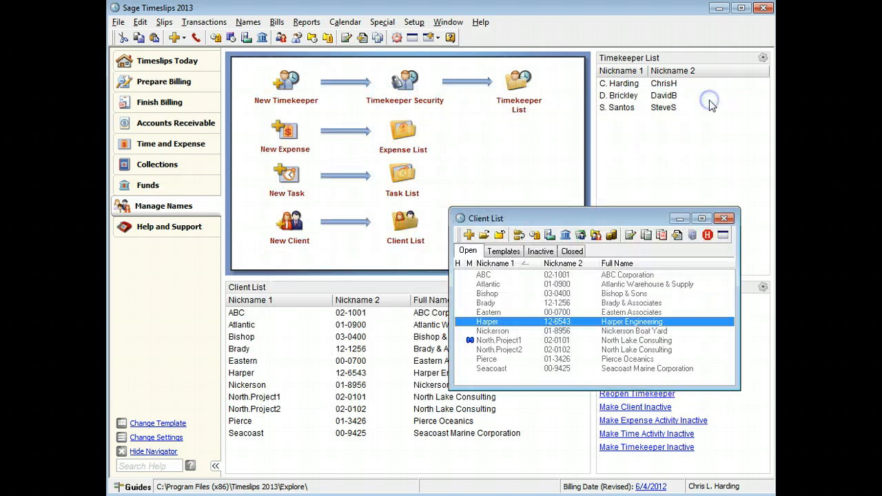
click(727, 219)
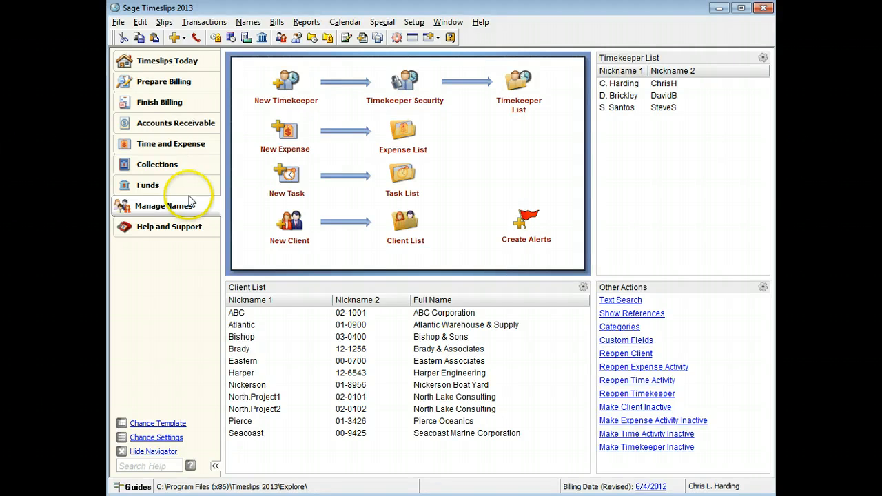
Review Harper's billing overview in the Billing Assistant, tracing the total fees down to the individual time slips, and close it.
click(200, 82)
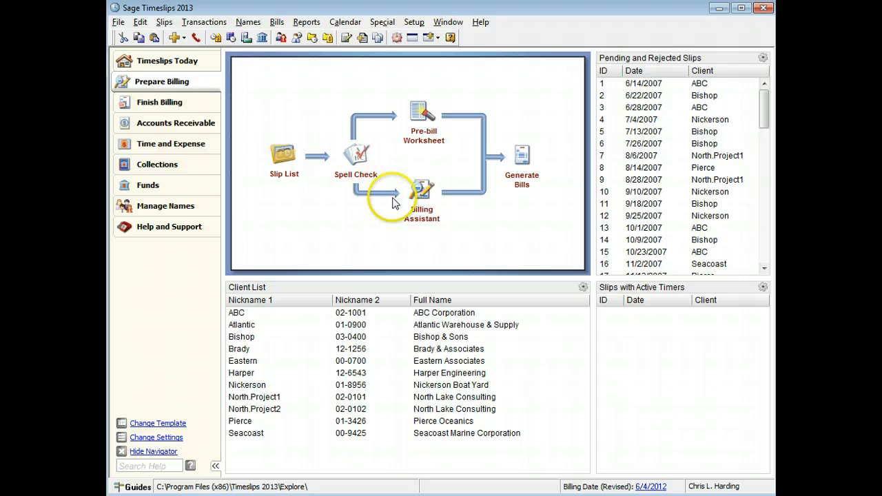
click(420, 200)
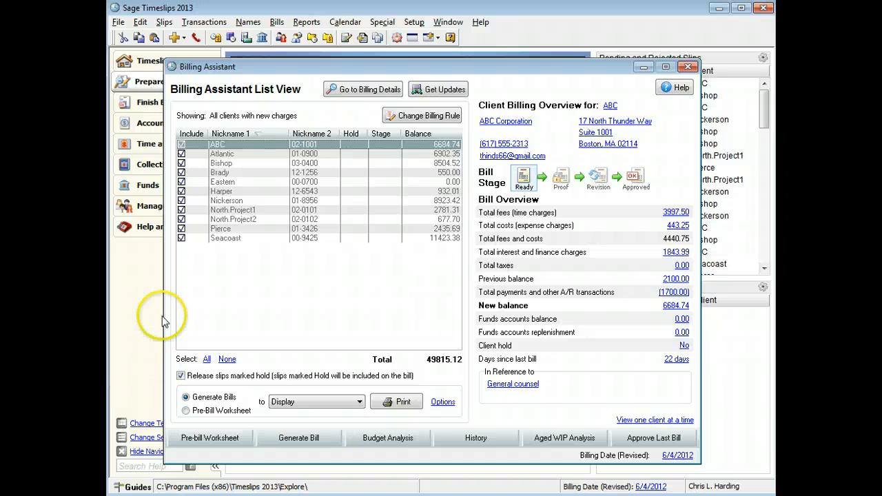
click(238, 193)
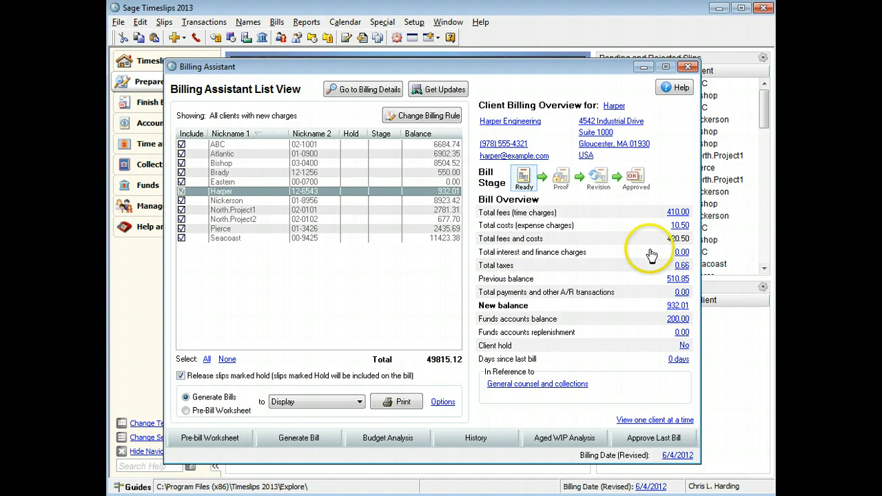
click(678, 213)
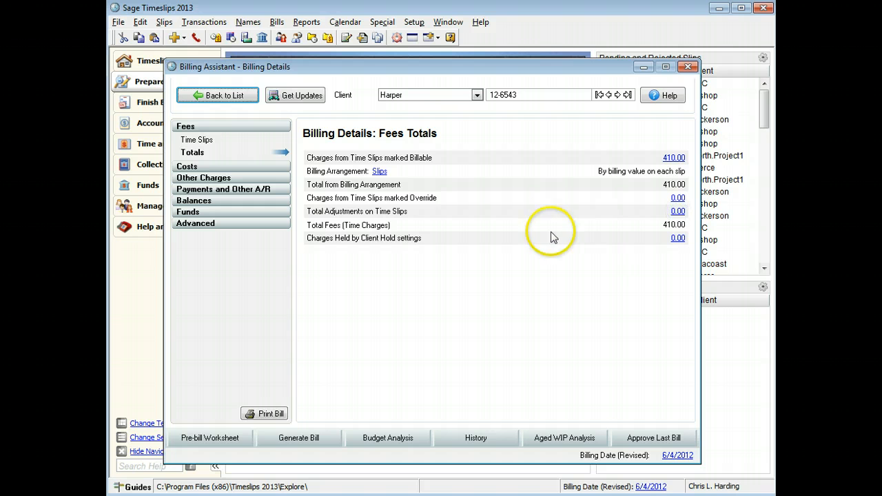
click(674, 159)
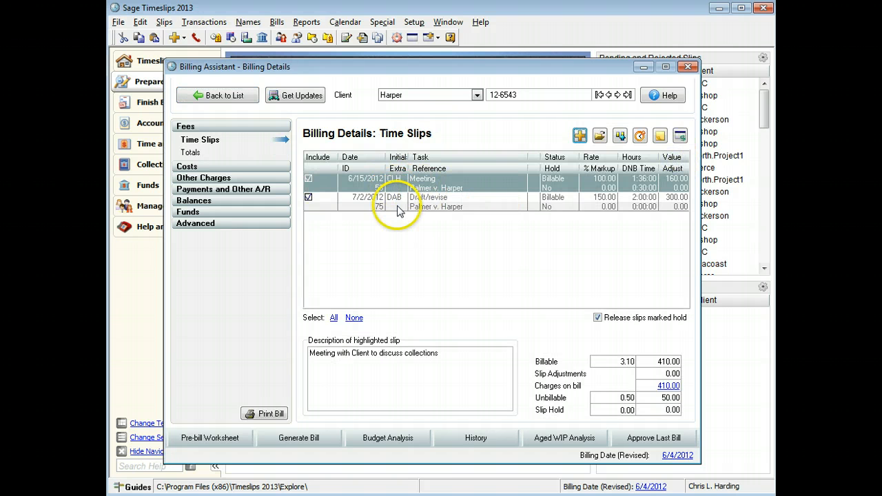
click(688, 67)
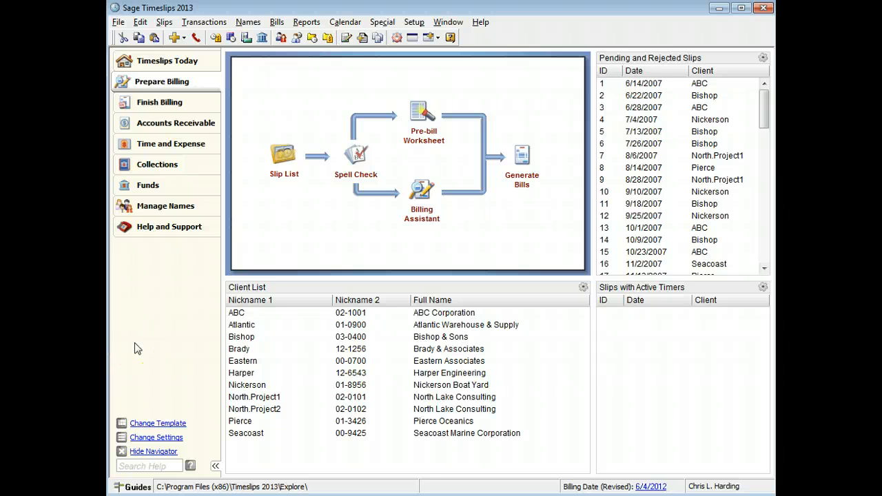
Start the Generate Bills report and add a client selection filter that includes only Harper.
click(524, 157)
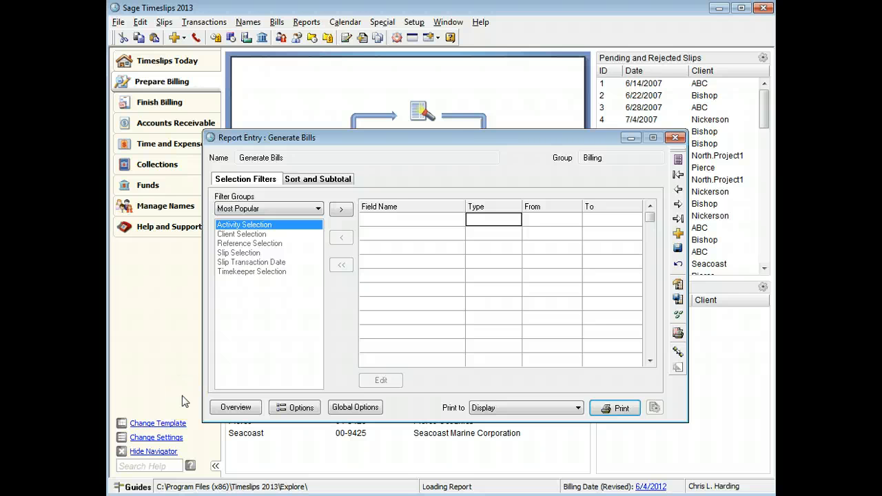
click(248, 235)
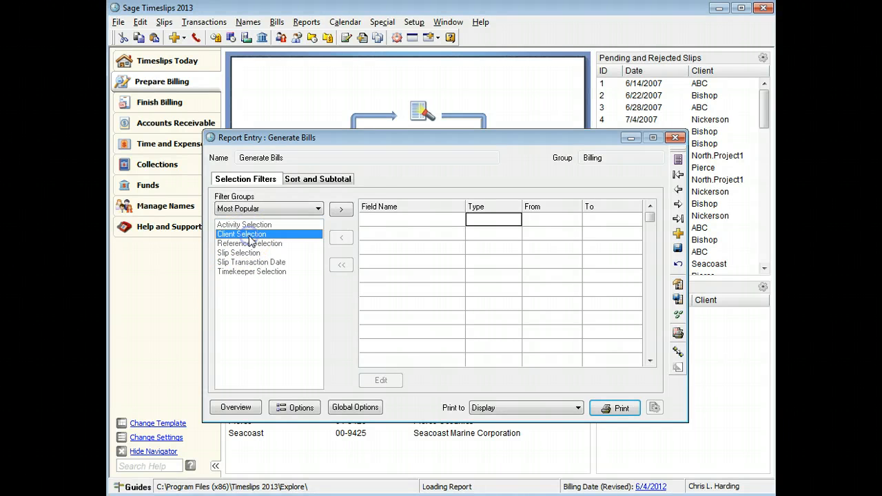
click(340, 209)
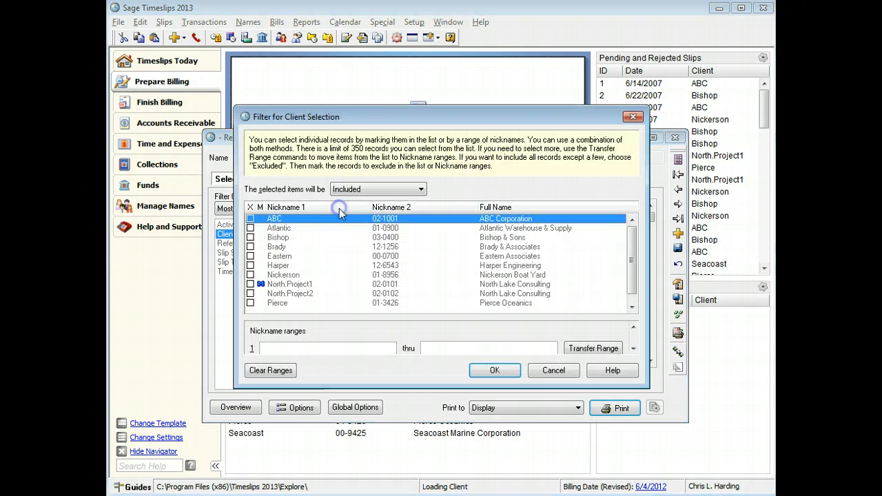
click(250, 266)
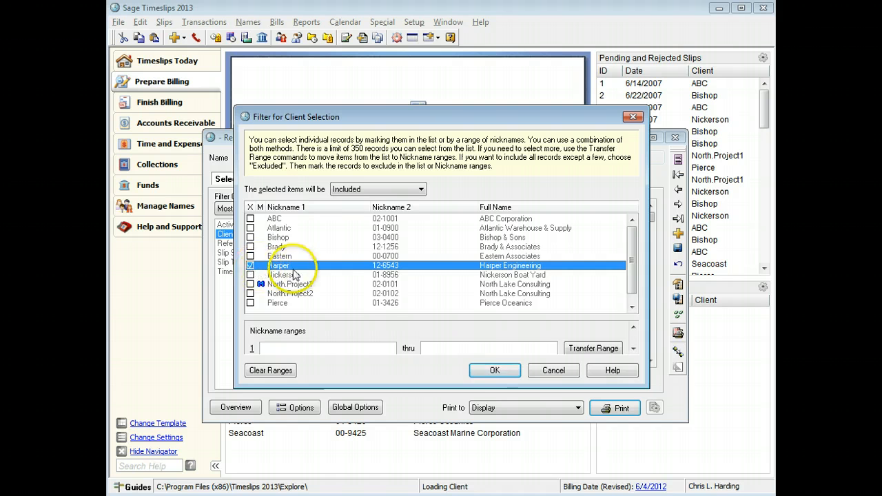
click(479, 372)
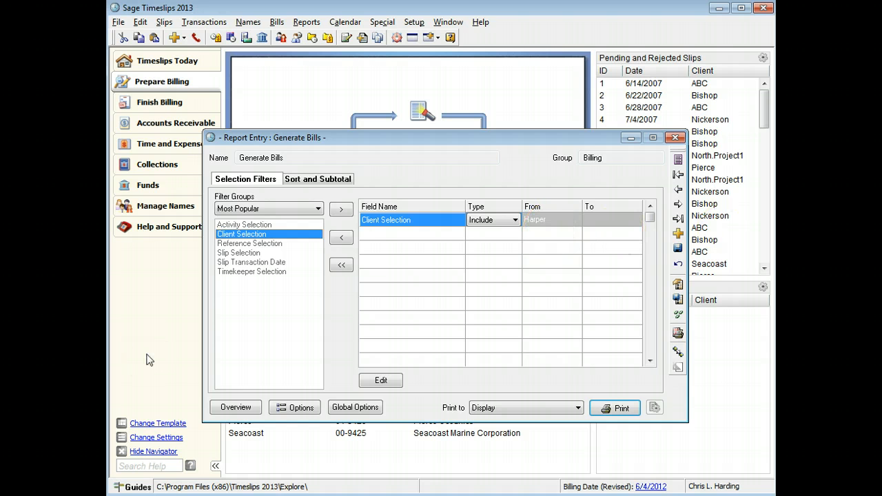
Review the report's sort and subtotal settings and its bill options, leaving the options without changes.
click(311, 181)
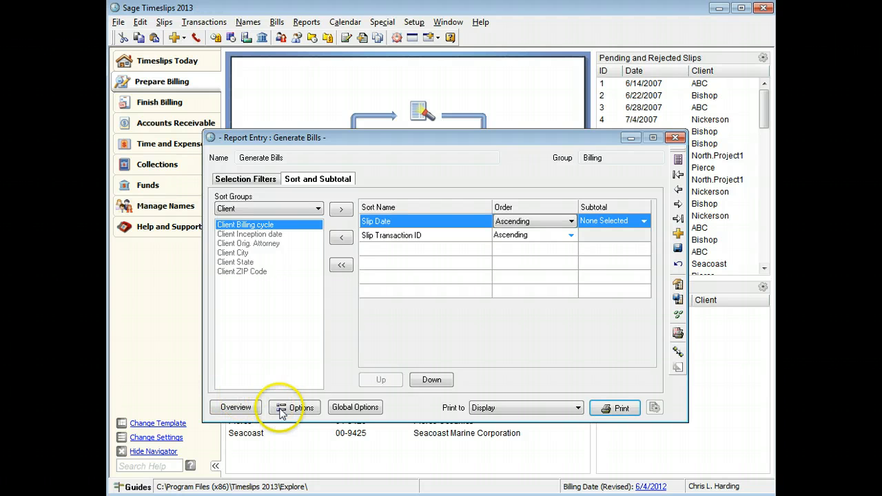
click(314, 410)
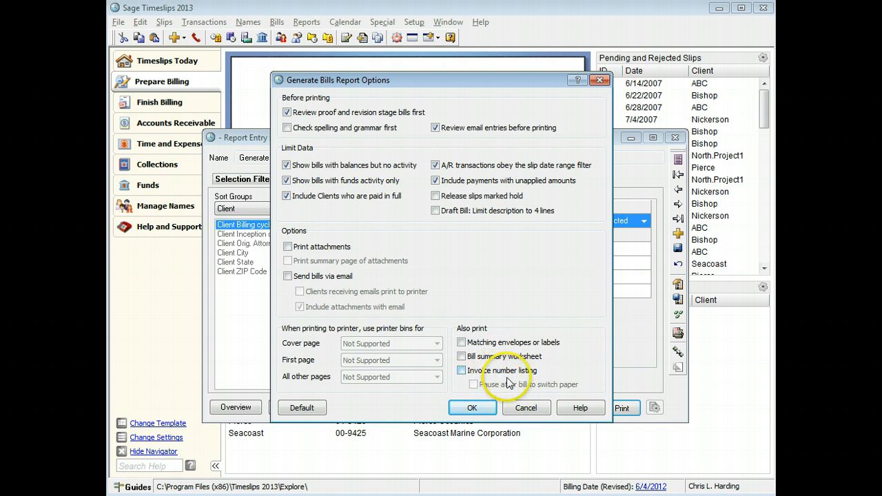
click(526, 408)
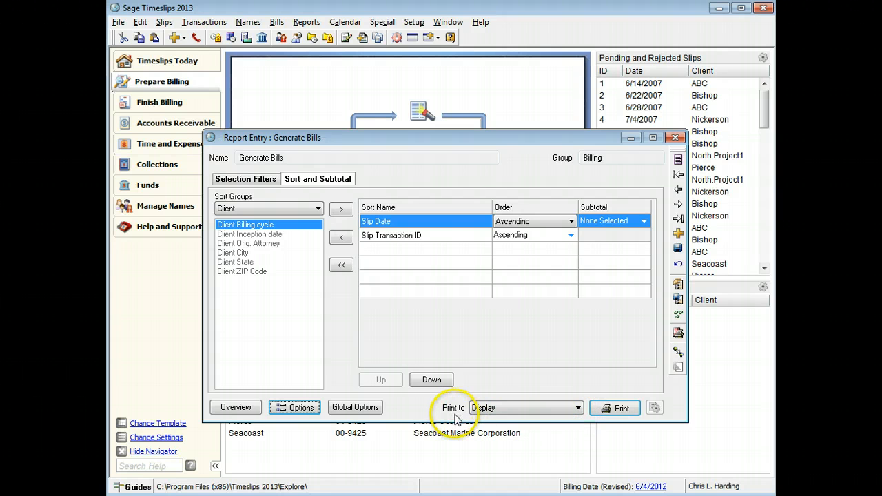
Keep Display as the print destination and generate Harper's bill as a preview.
click(577, 408)
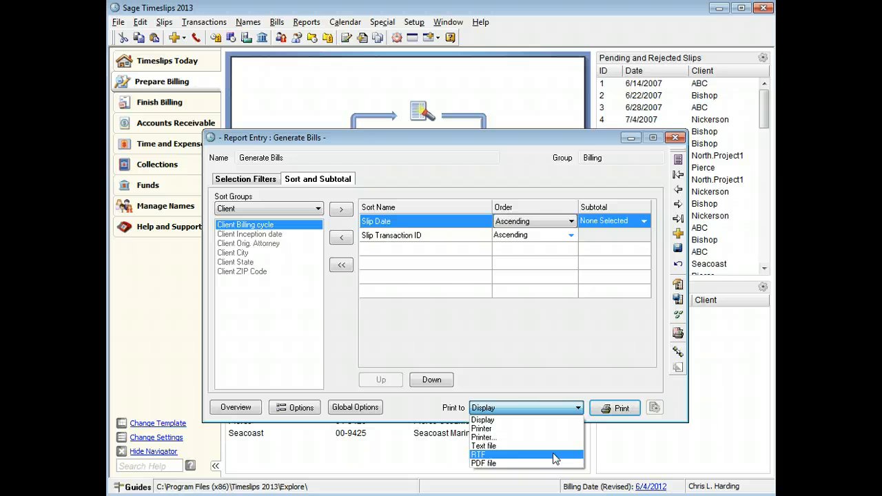
click(544, 408)
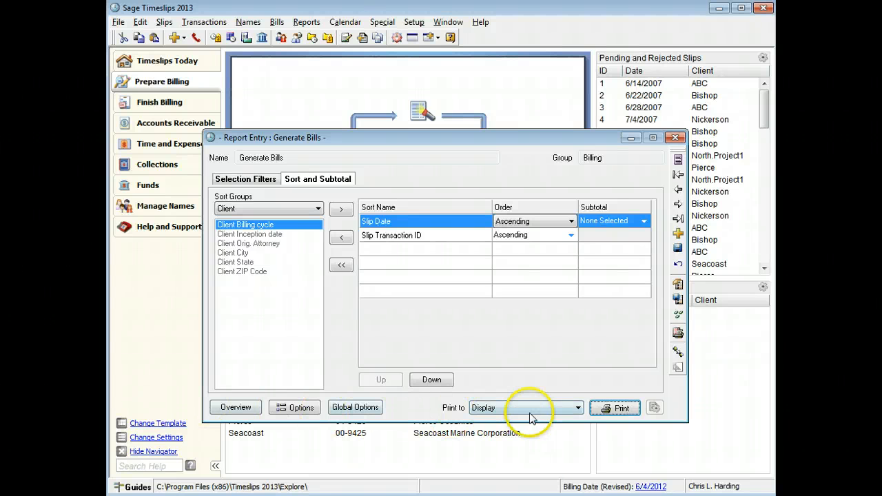
click(596, 409)
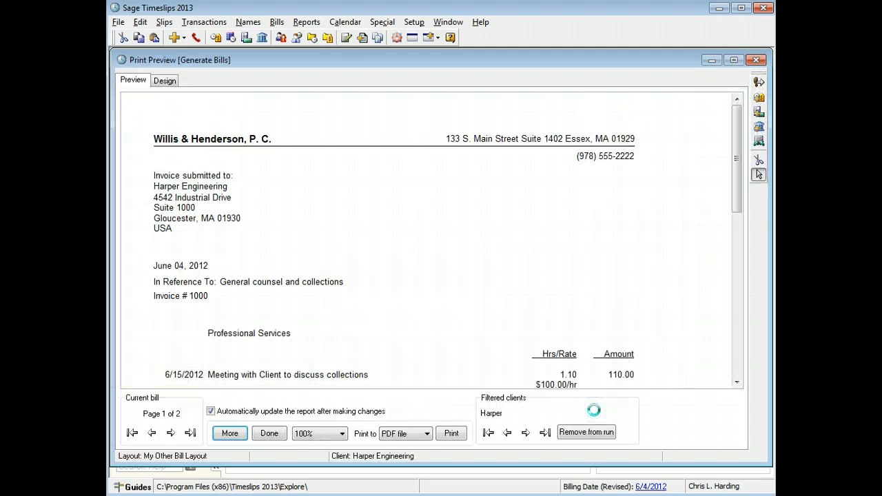
Set the bill preview zoom to 80% and read through the rest of the first page and the second page.
click(342, 435)
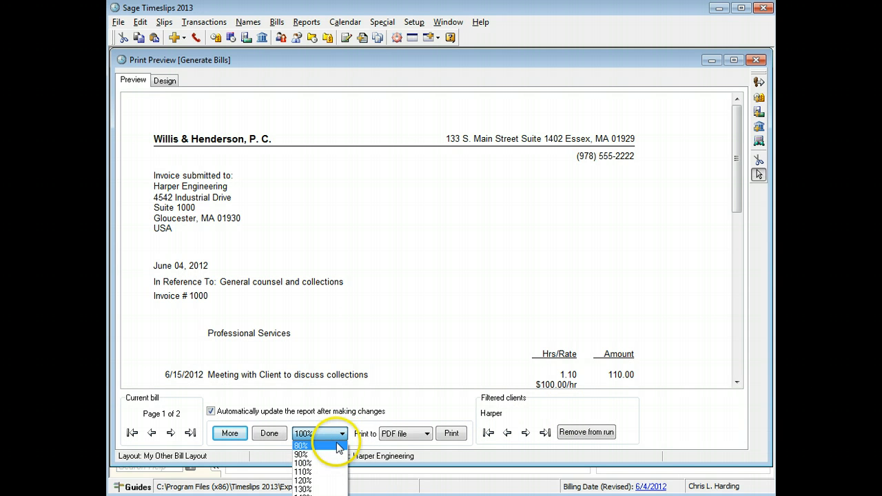
click(303, 446)
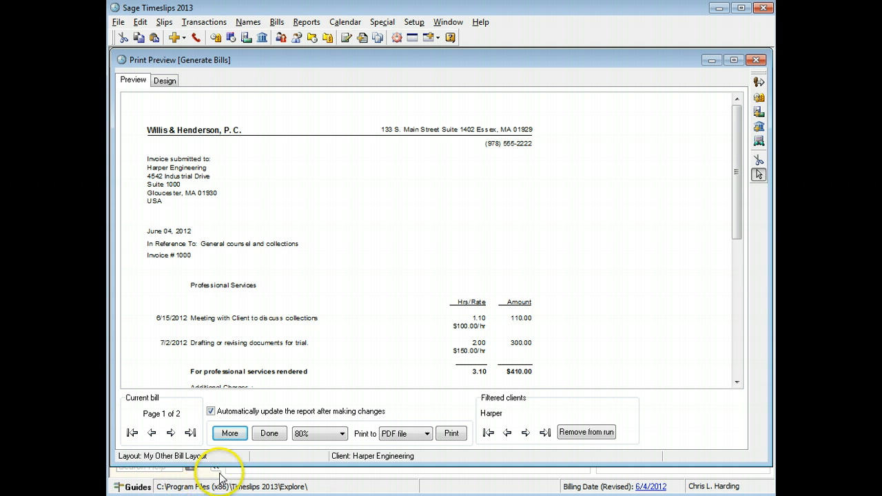
click(241, 439)
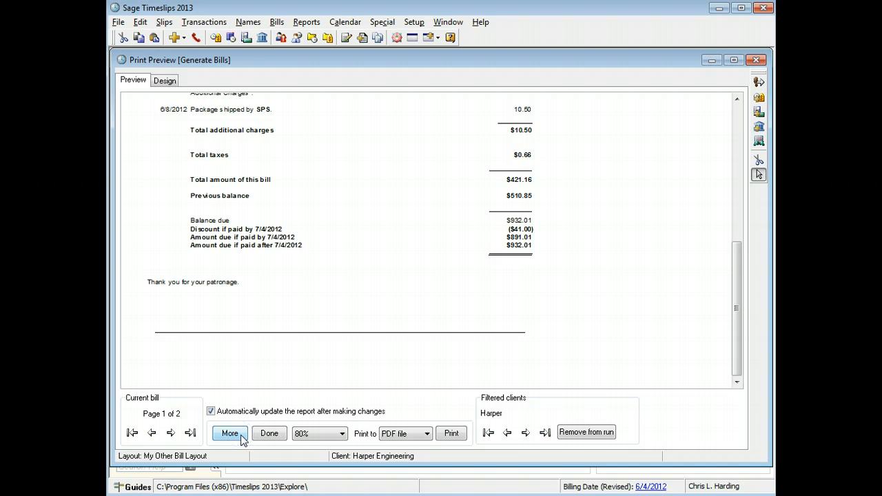
click(171, 433)
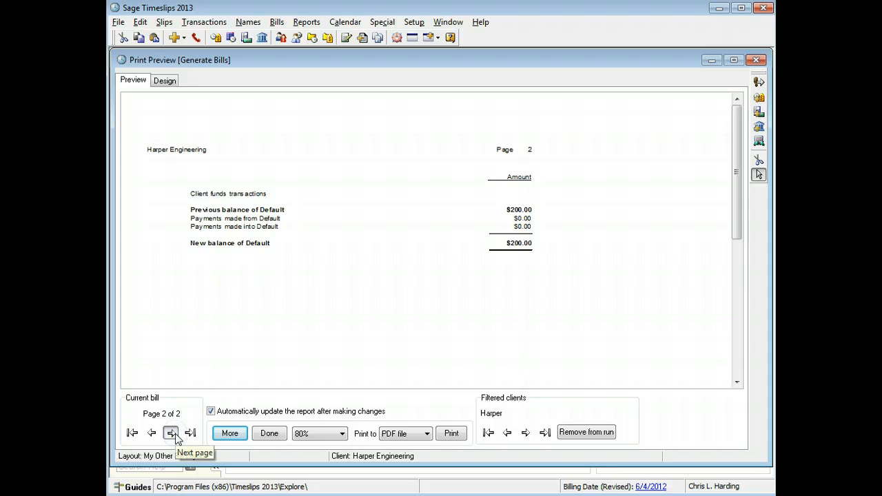
Return to the bill's first page, inspect the slip behind the 6/15/2012 client meeting charge, and close the slip.
click(152, 433)
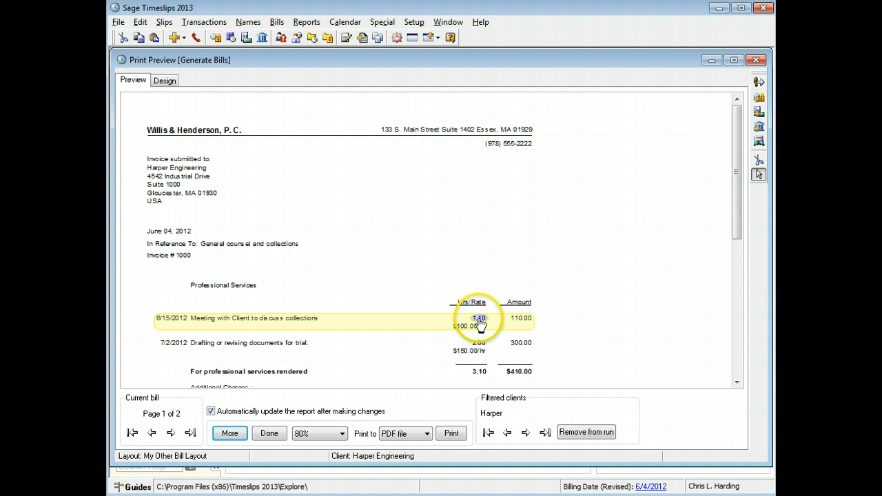
double_click(479, 326)
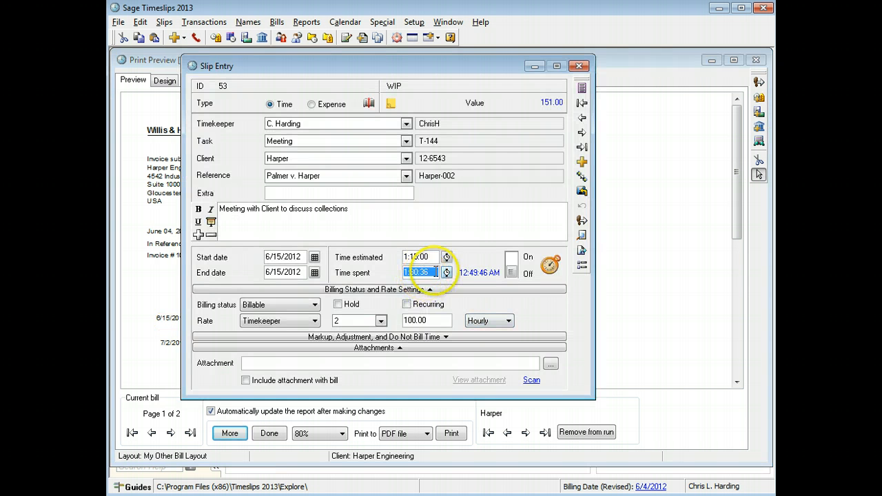
click(579, 66)
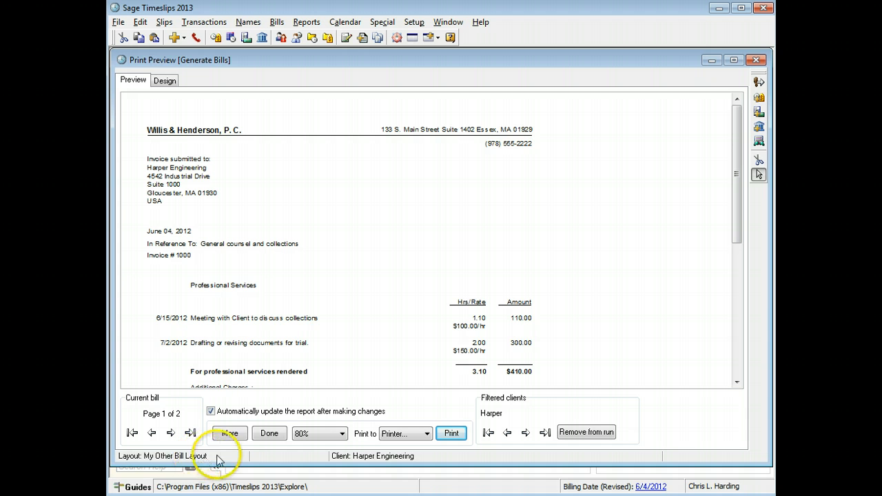
Print one copy of all pages of Harper's previewed bill, choosing the printer from the available devices.
click(452, 436)
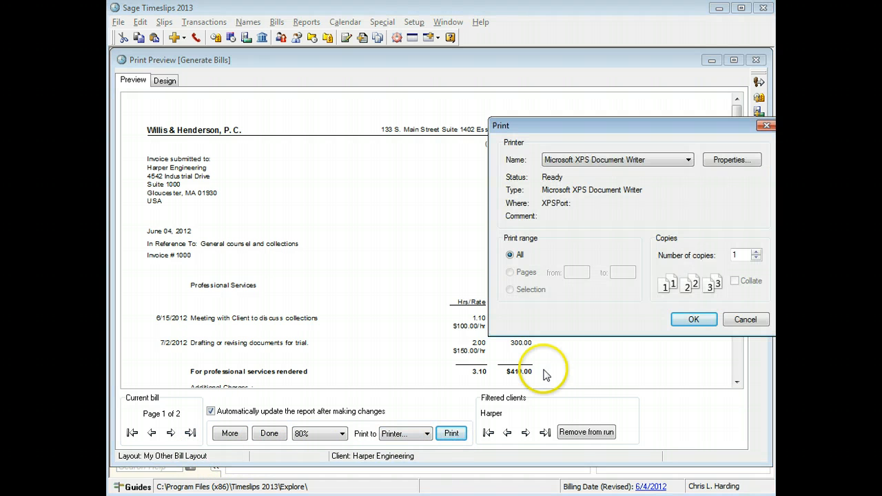
click(688, 160)
click(681, 185)
click(694, 320)
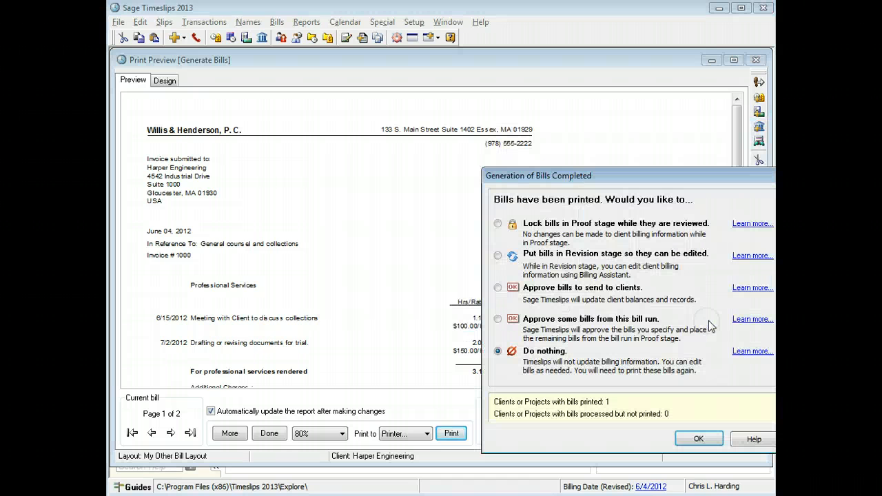
Lock the printed bill in Proof stage while it is reviewed, and close the Generate Bills report entry.
click(497, 224)
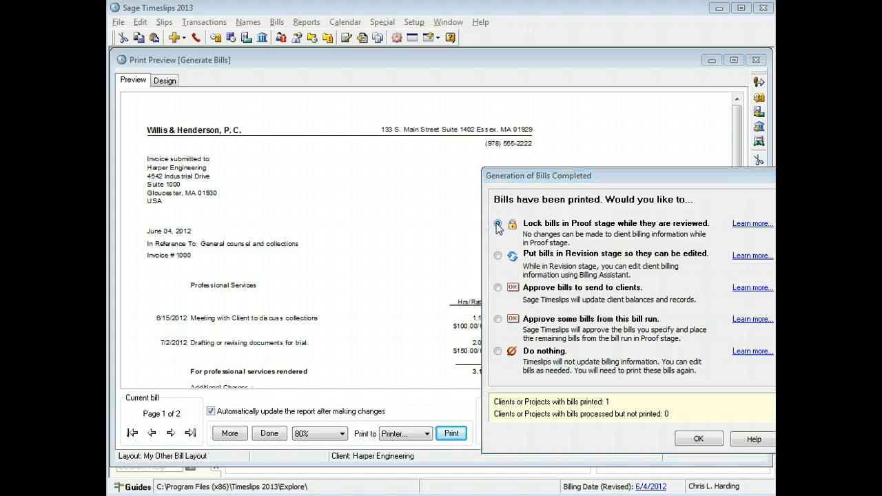
click(502, 253)
click(498, 289)
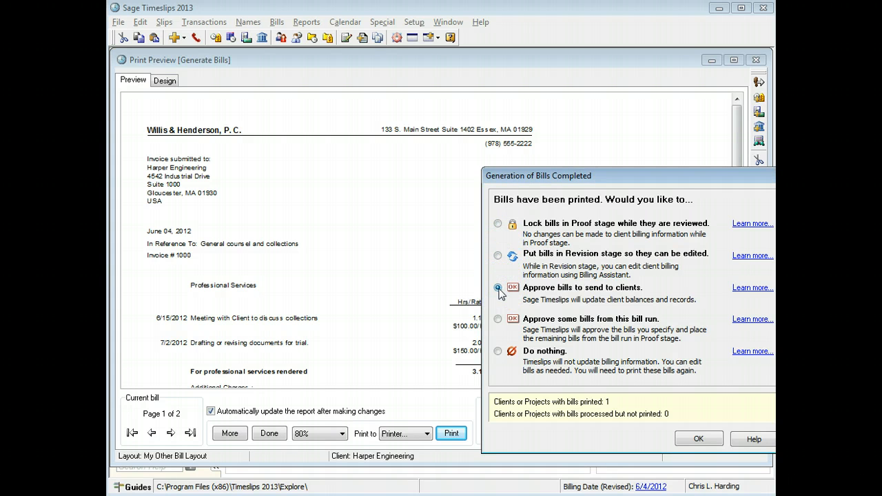
click(498, 224)
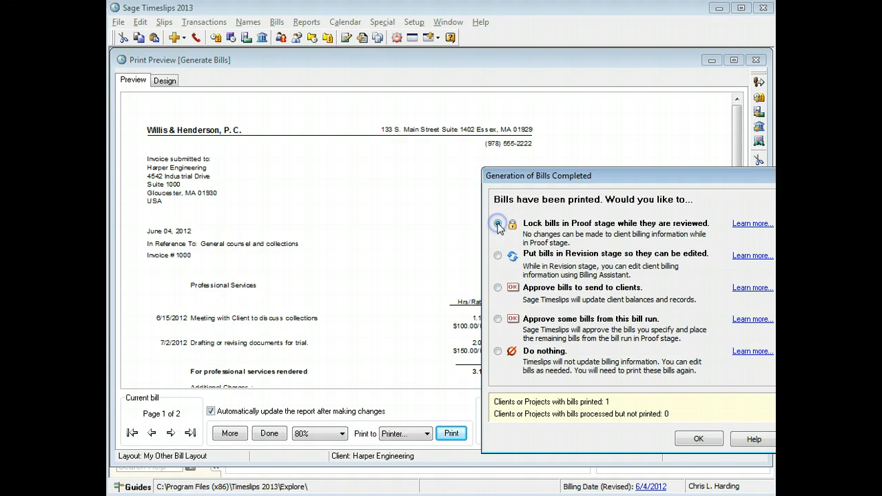
click(681, 440)
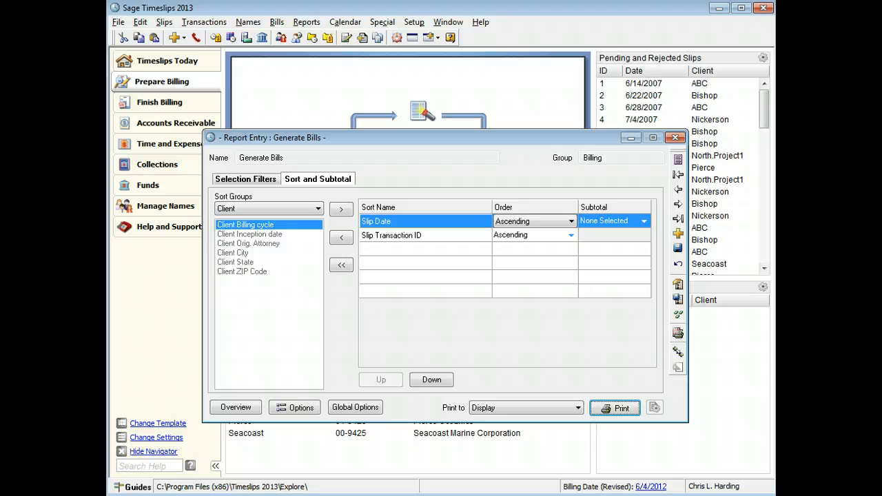
click(676, 138)
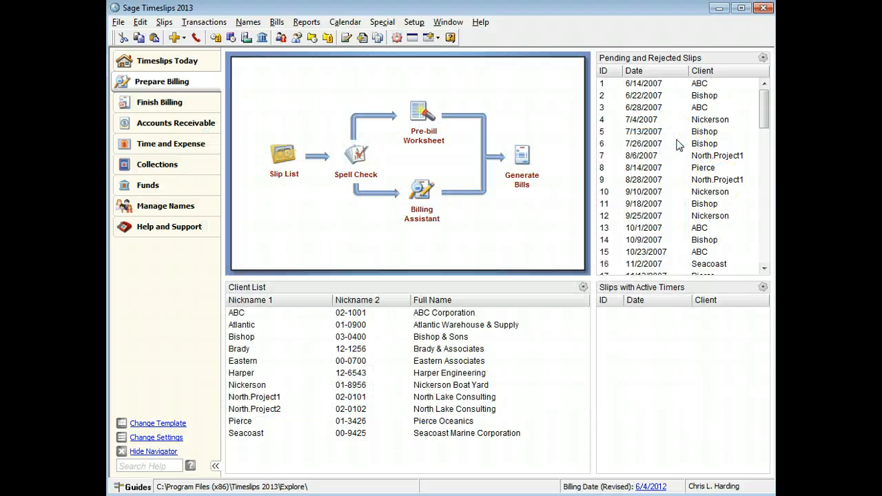
Approve Harper's Proof stage bill from the Finish Billing workflow, and close the Bill Stages dialog.
click(199, 109)
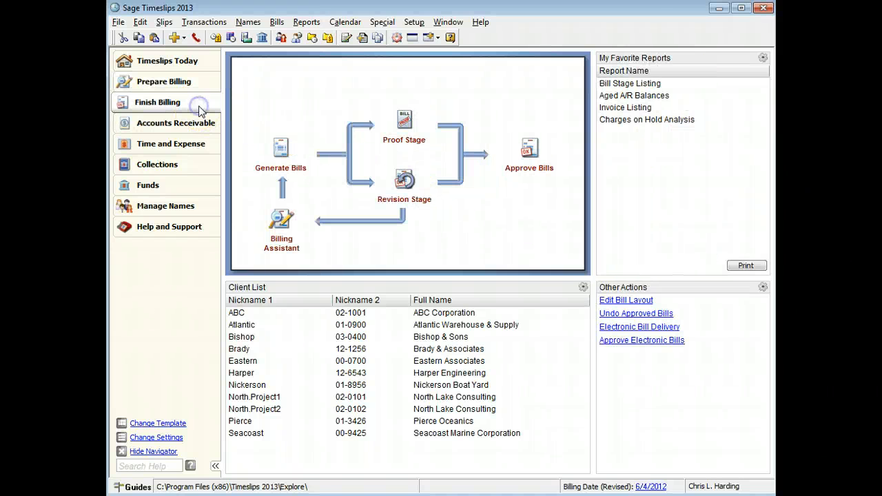
click(529, 155)
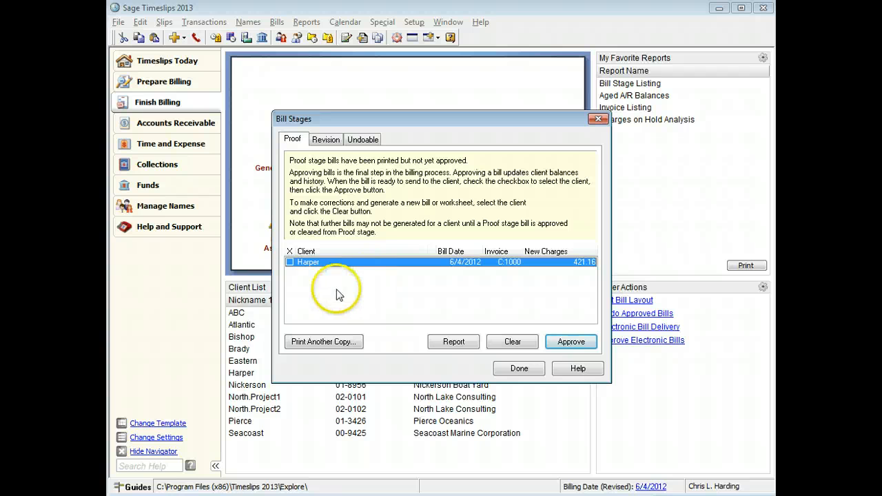
click(290, 265)
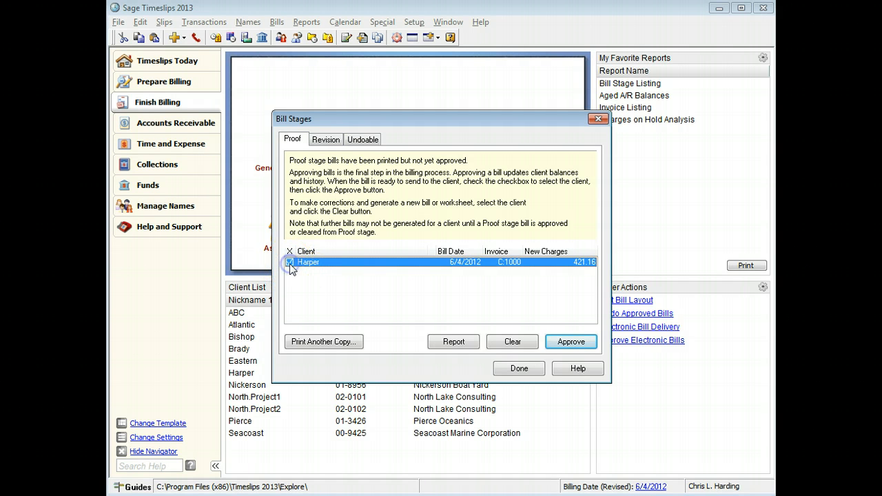
click(571, 342)
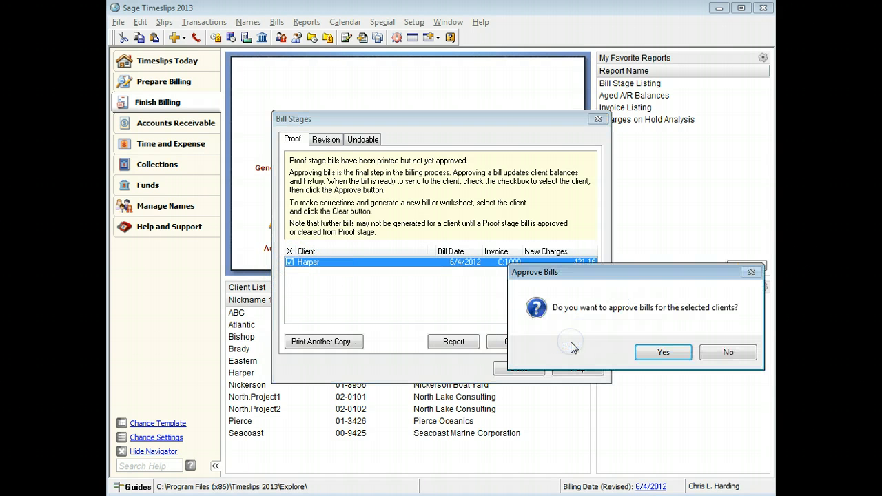
click(659, 353)
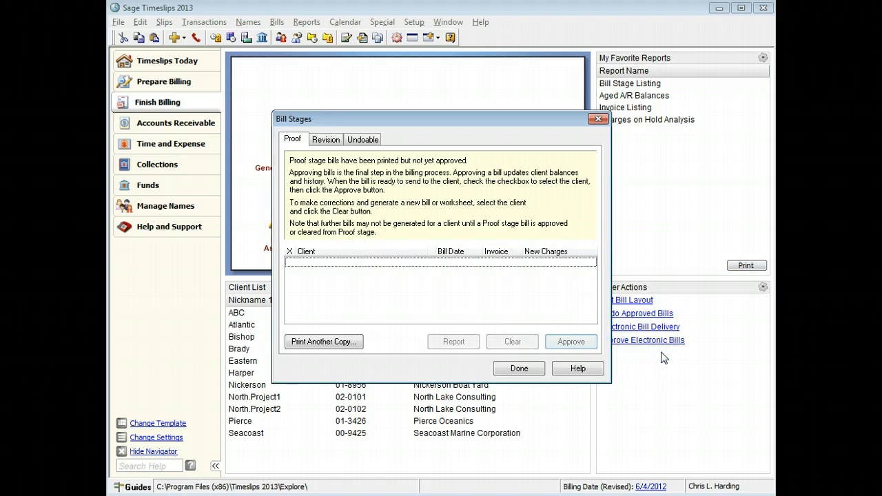
click(598, 119)
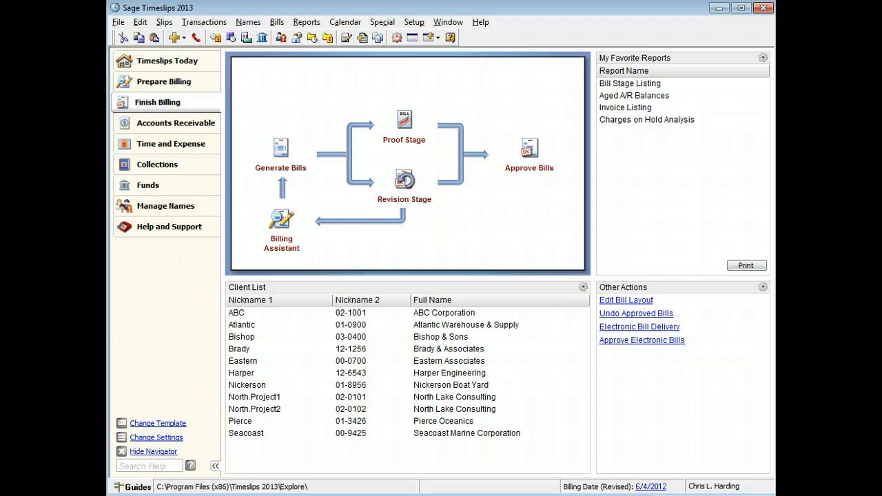